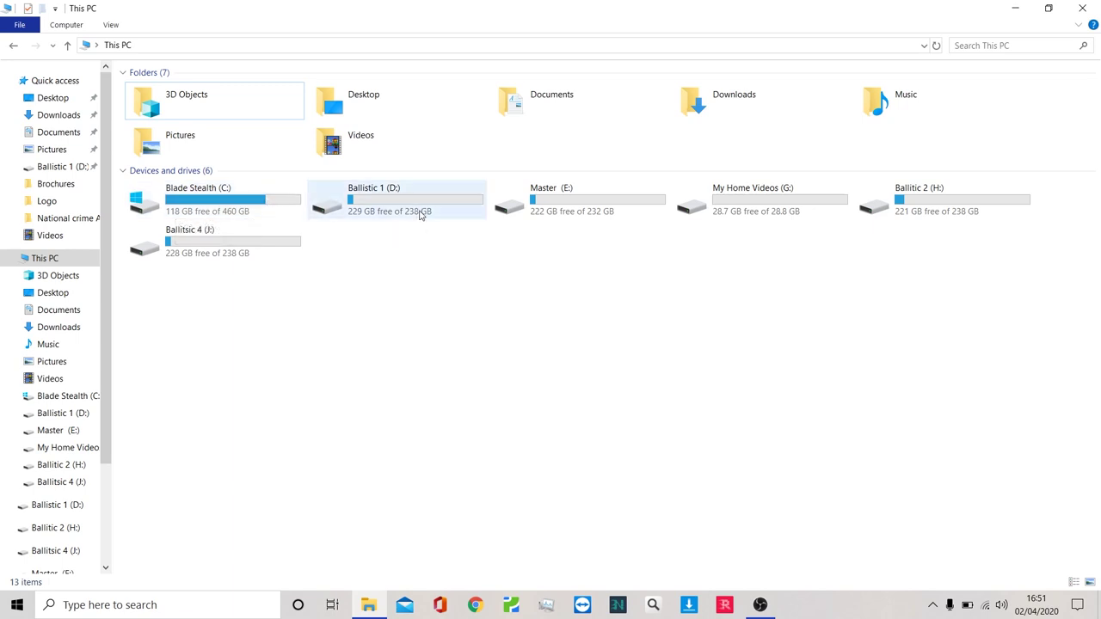
double_click(587, 190)
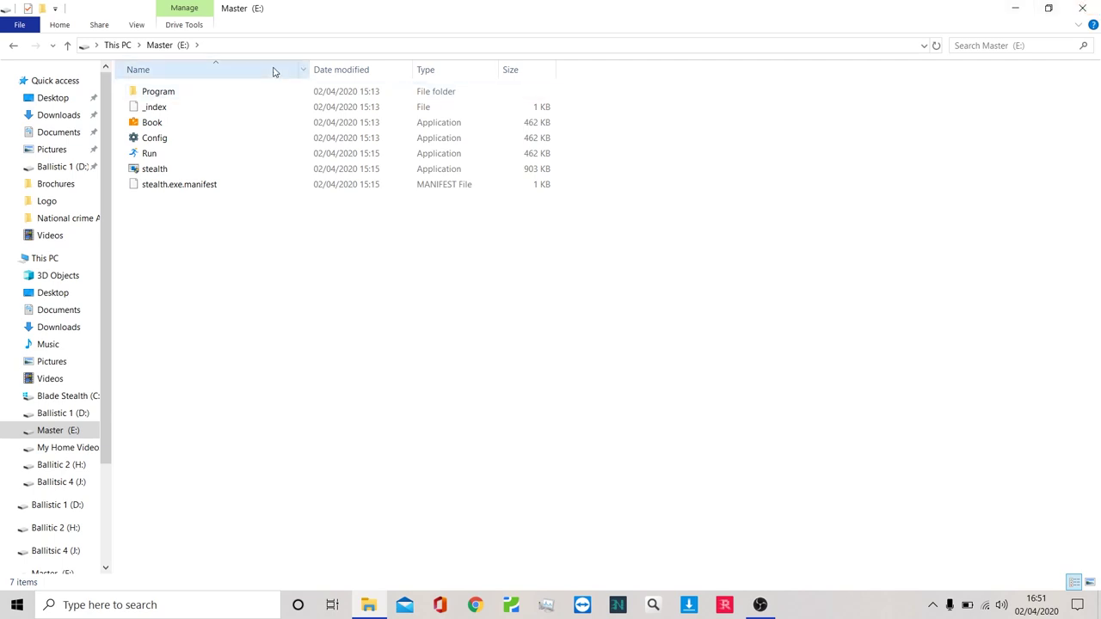
left_click(110, 45)
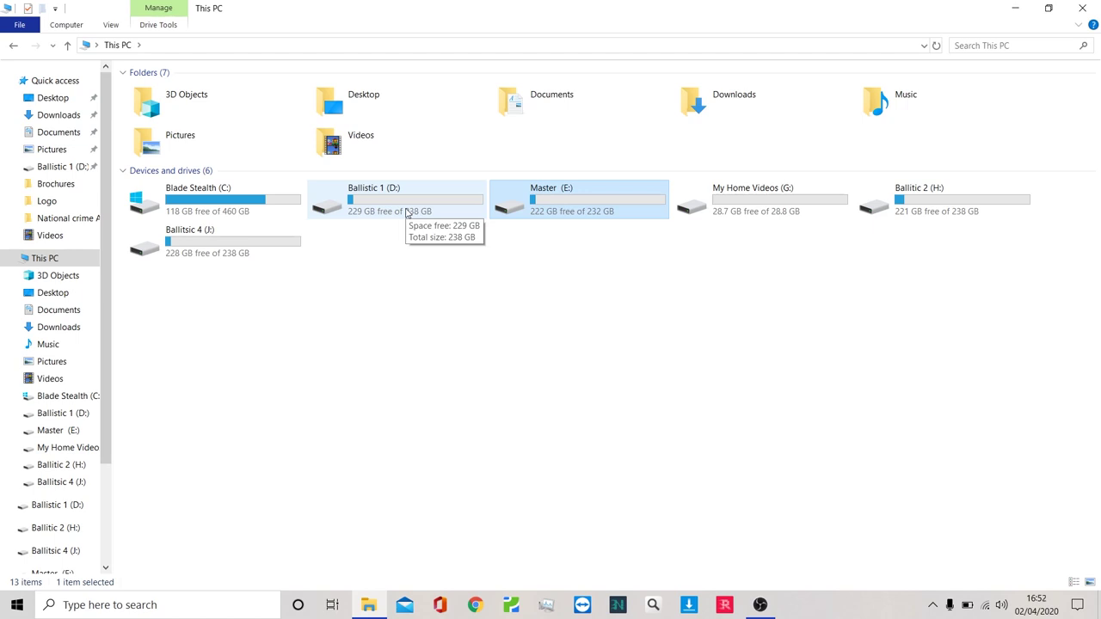
double_click(407, 213)
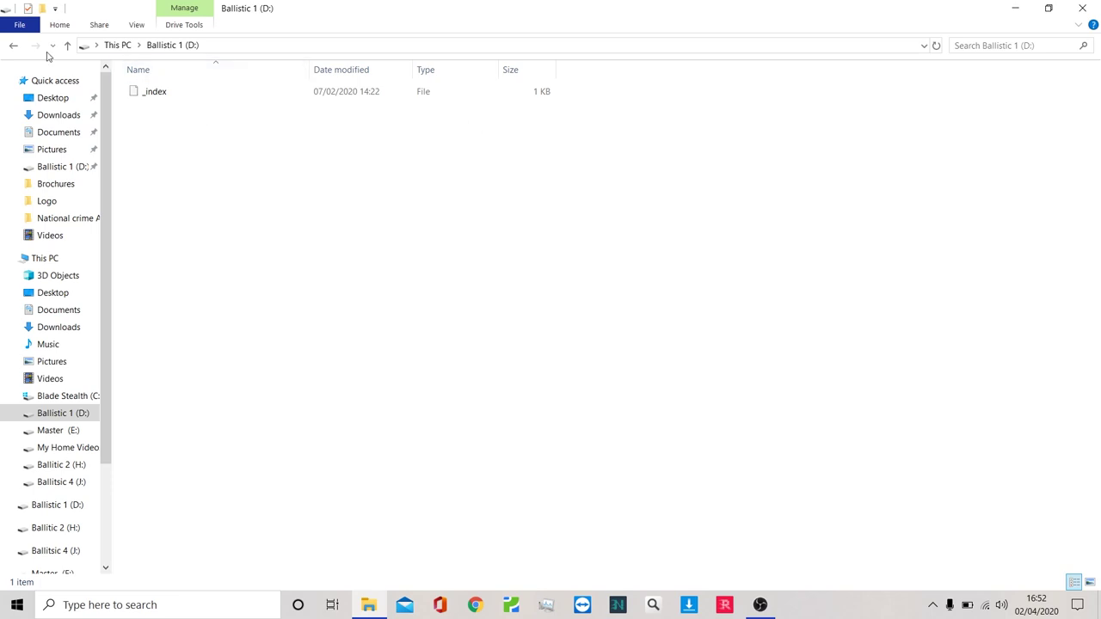
left_click(16, 47)
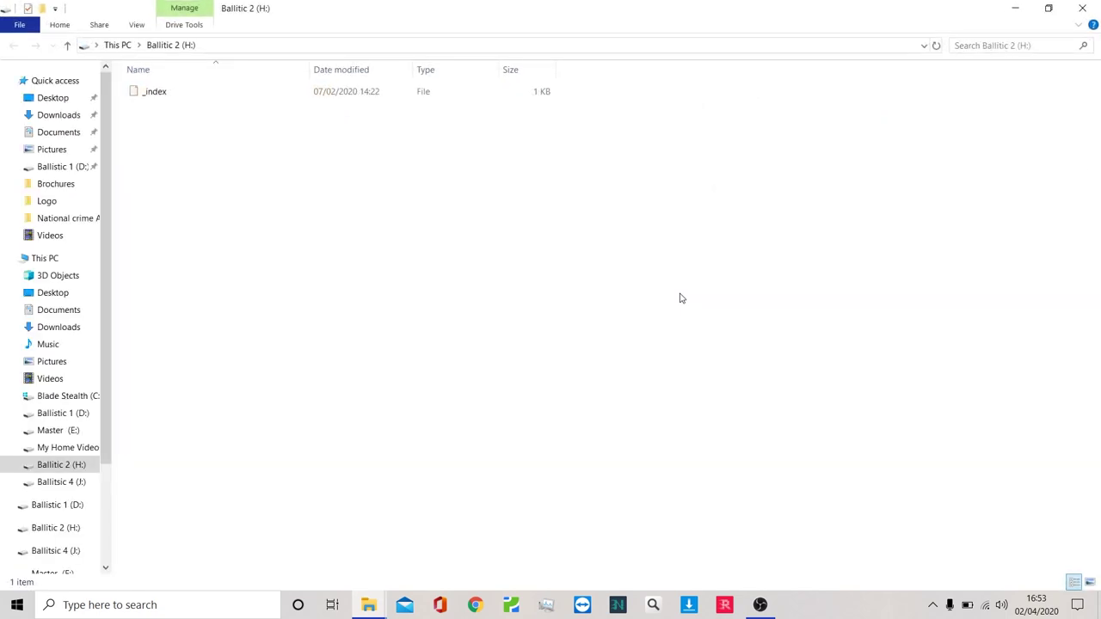
left_click(1080, 9)
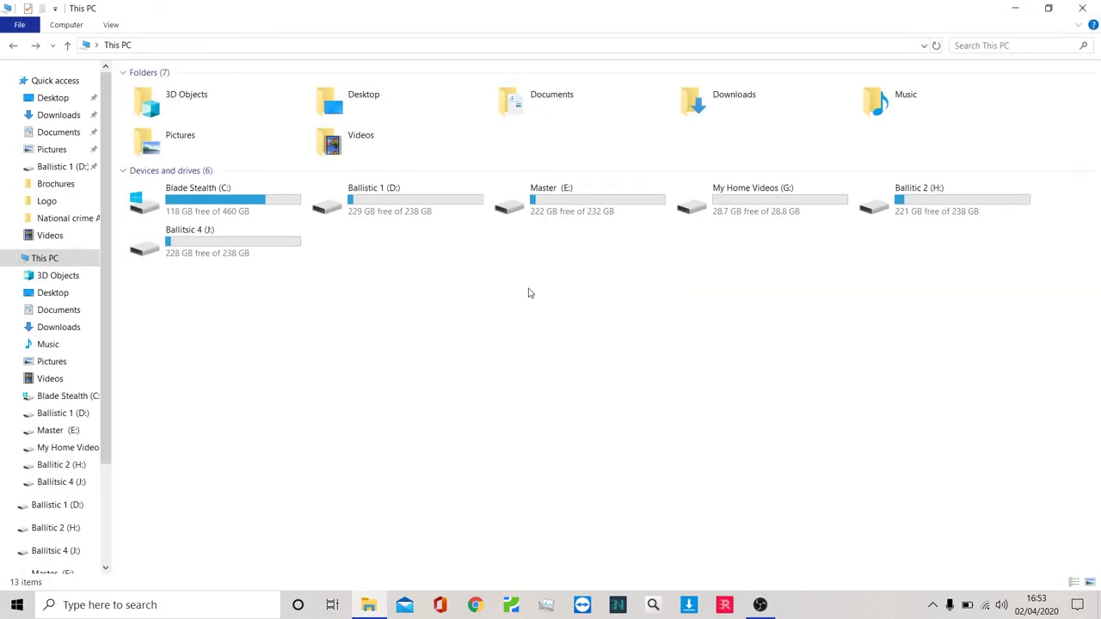
- Launch the Detego Config application from the Master (E:) drive
double_click(560, 212)
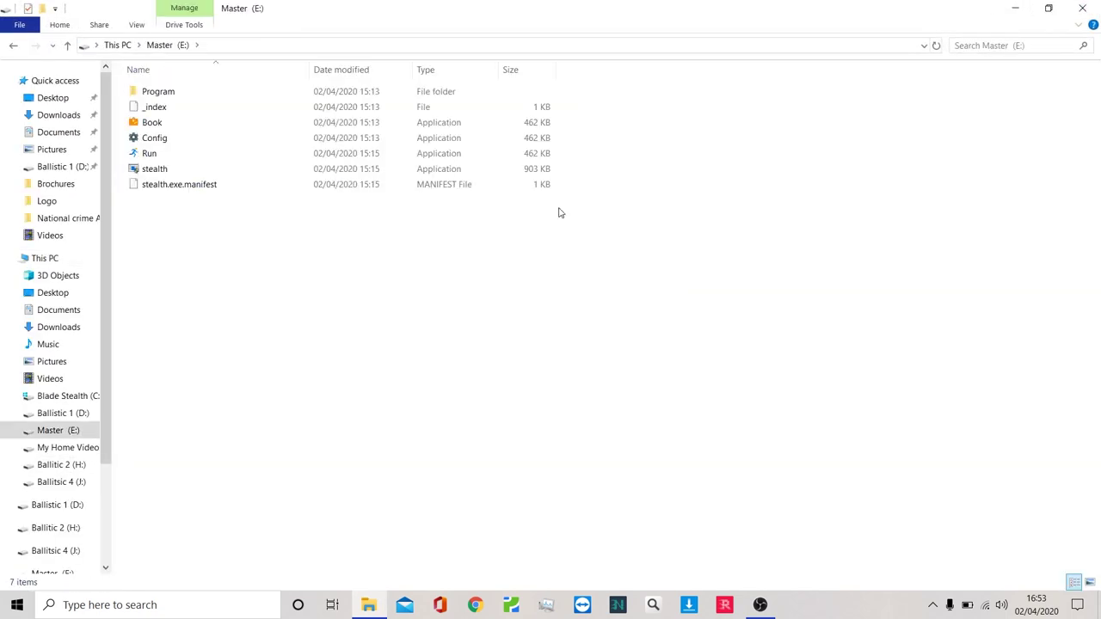
double_click(163, 142)
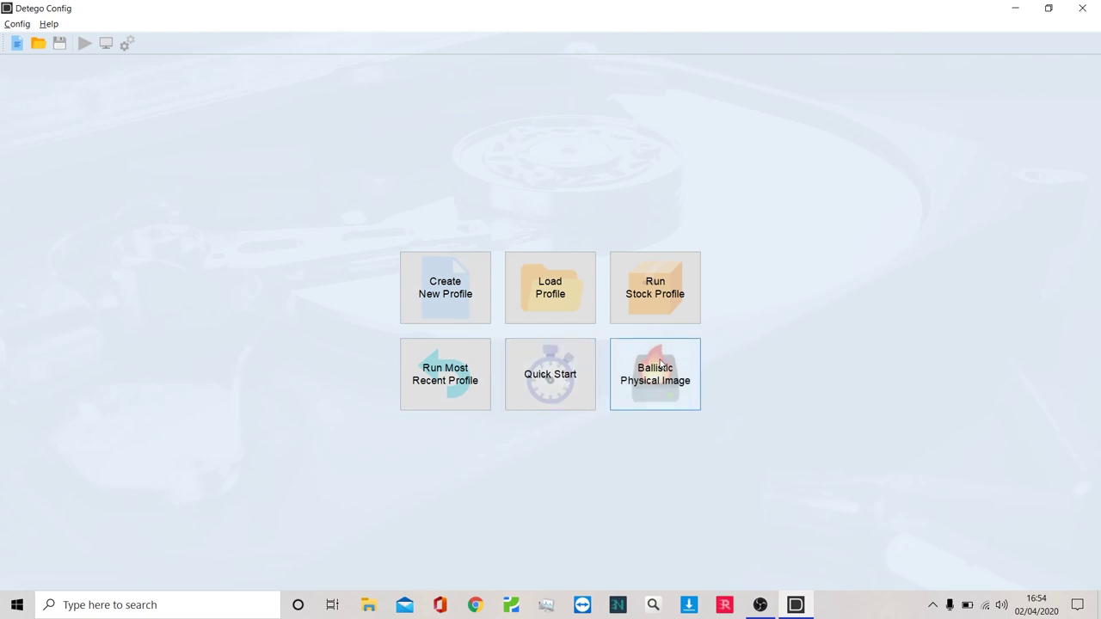
- Choose Ballistic Physical Image and tick Kingston USB PHYSICALDRIVE6 alongside PHYSICALDRIVE0 as targets
left_click(660, 362)
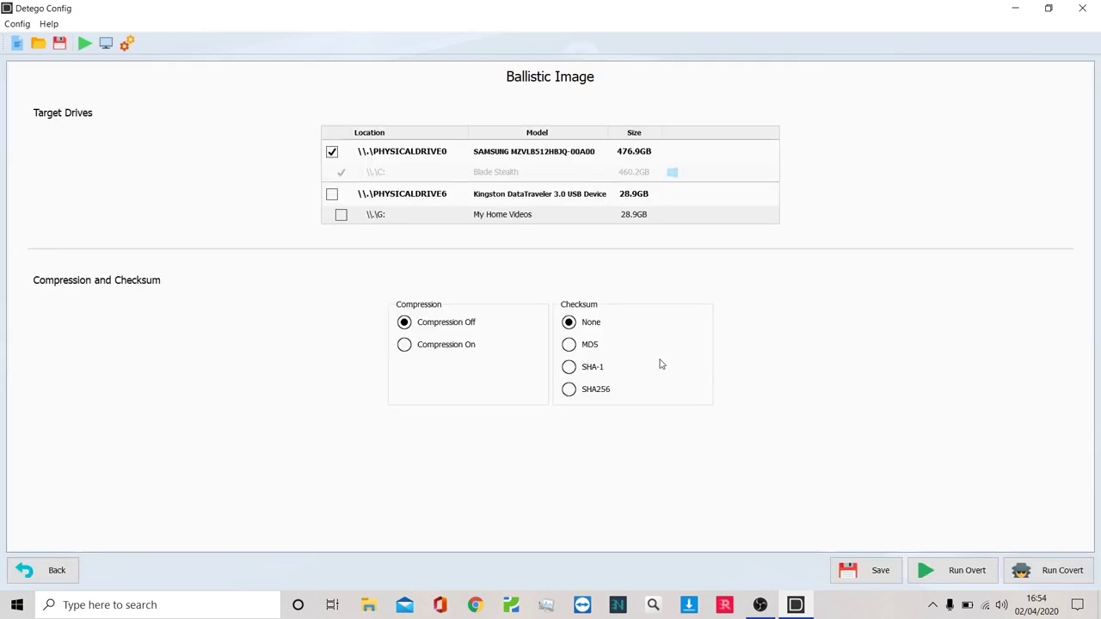
left_click(327, 163)
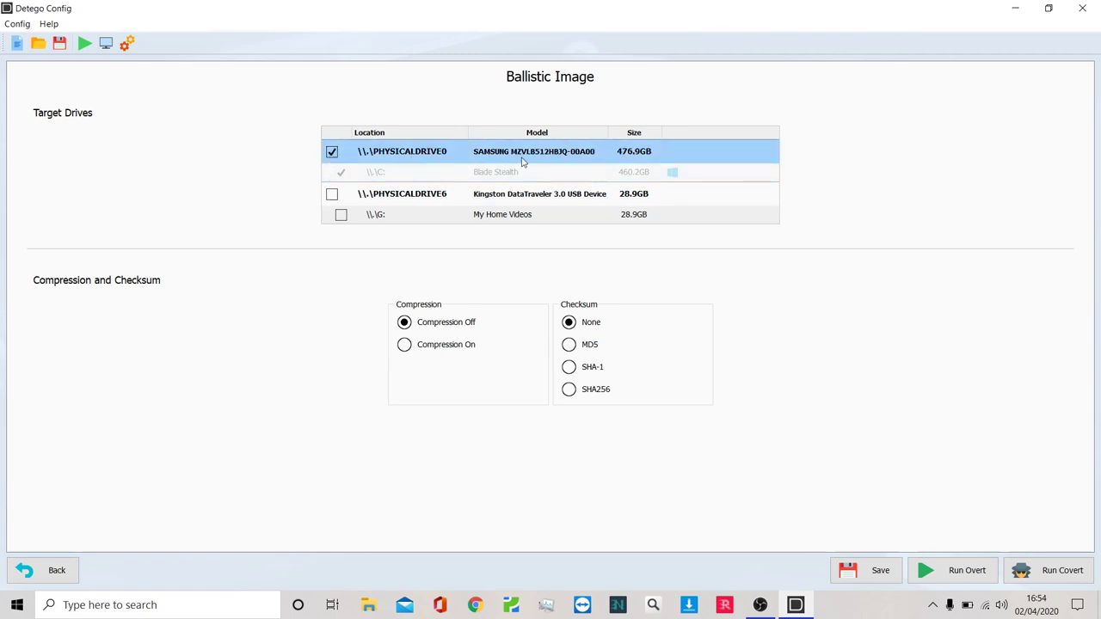
left_click(430, 171)
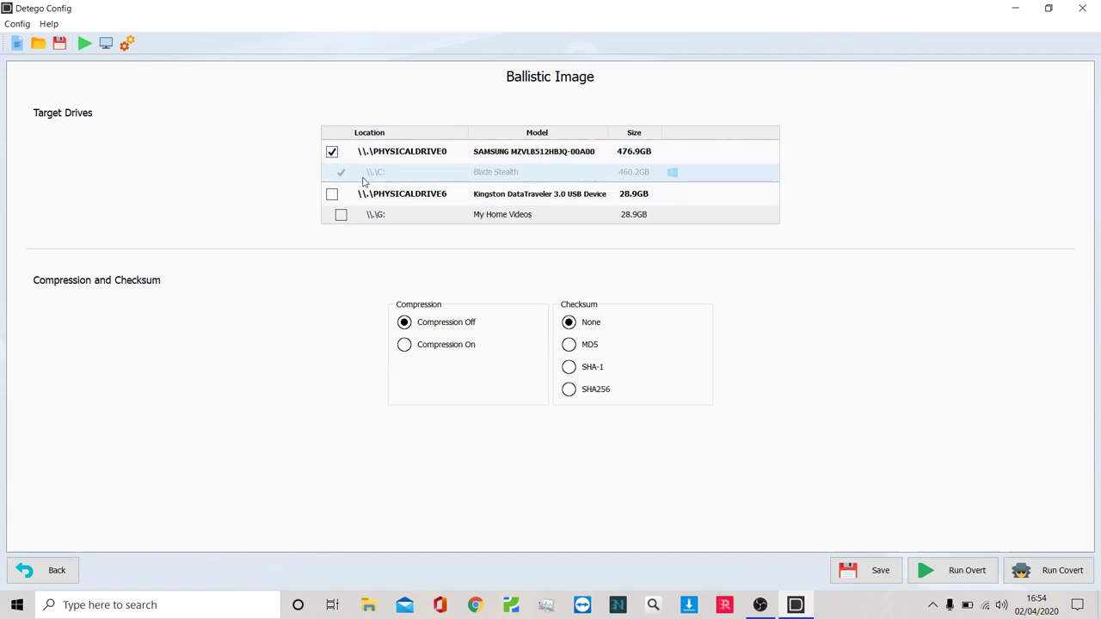
left_click(340, 192)
left_click(429, 216)
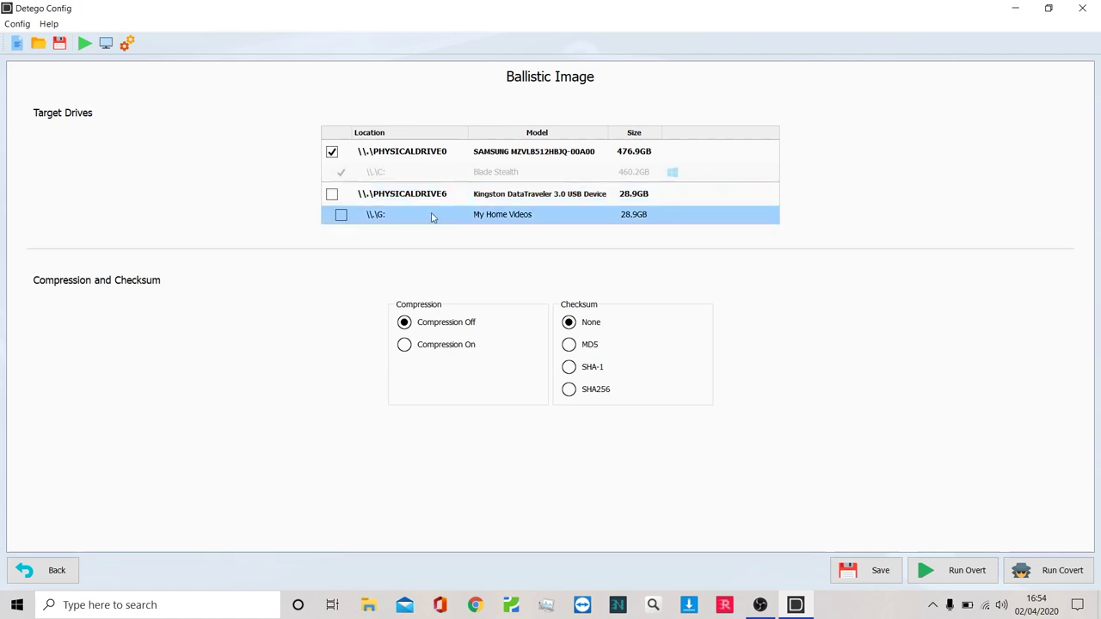
left_click(427, 192)
left_click(410, 216)
left_click(335, 195)
left_click(333, 196)
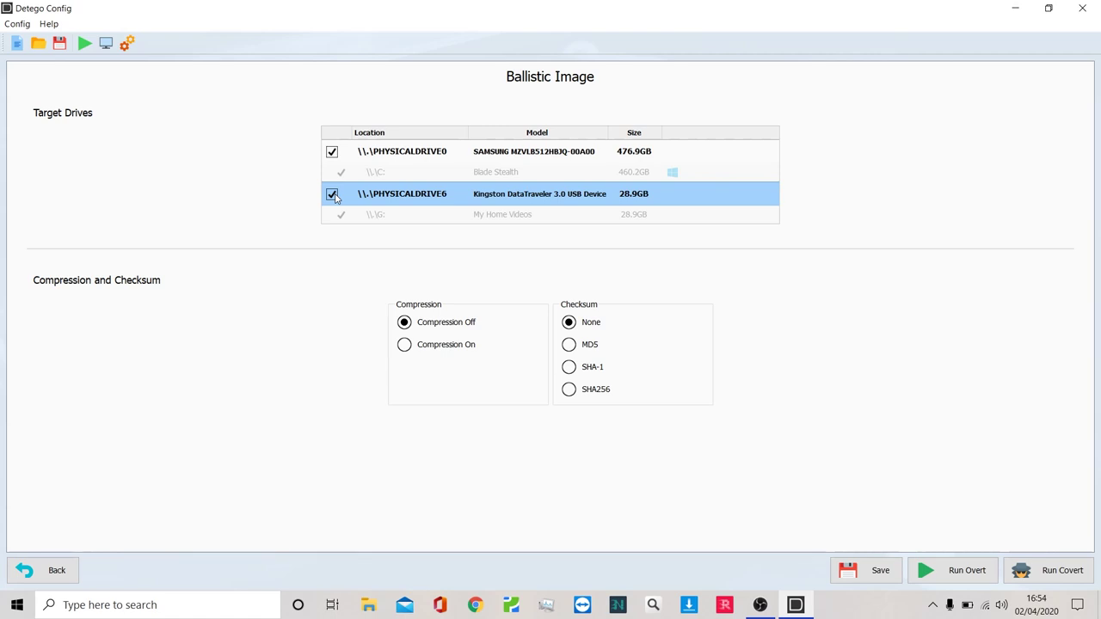
- Untick PHYSICALDRIVE6, keeping only PHYSICALDRIVE0 with compression off and no checksum, and start overt imaging
left_click(332, 194)
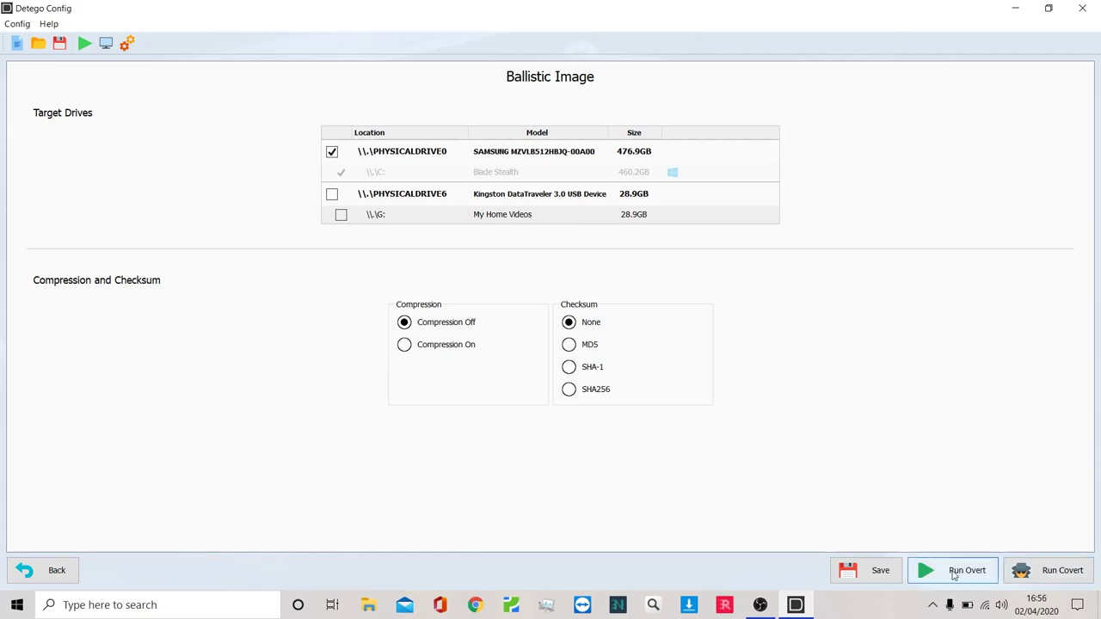
left_click(953, 576)
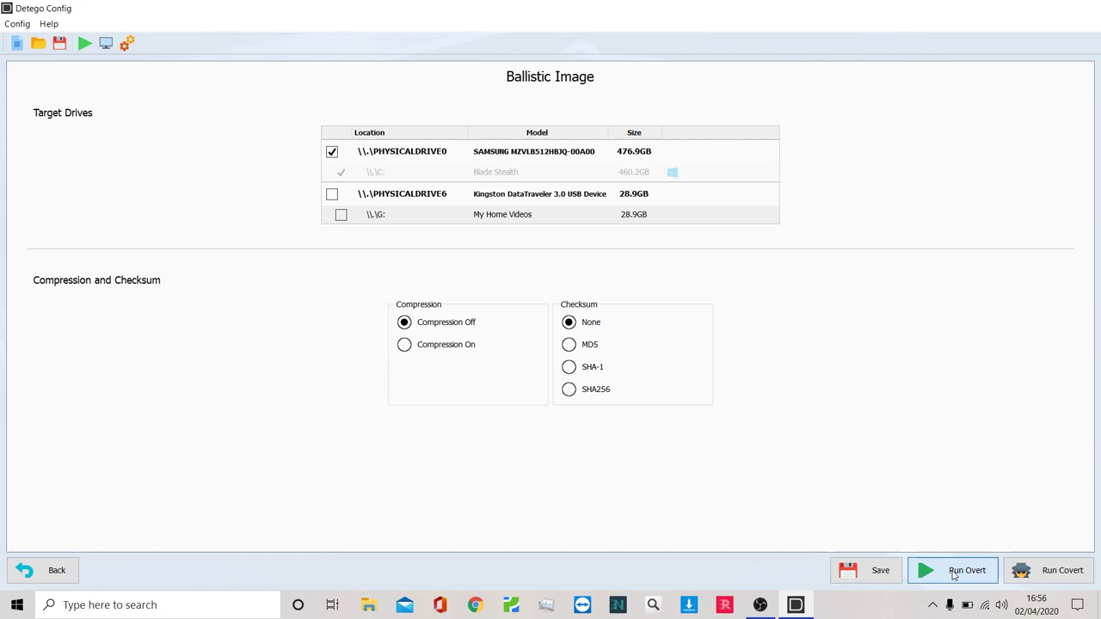
- Run the overt ballistic image of PHYSICALDRIVE0 onto the five collector drives
left_click(953, 572)
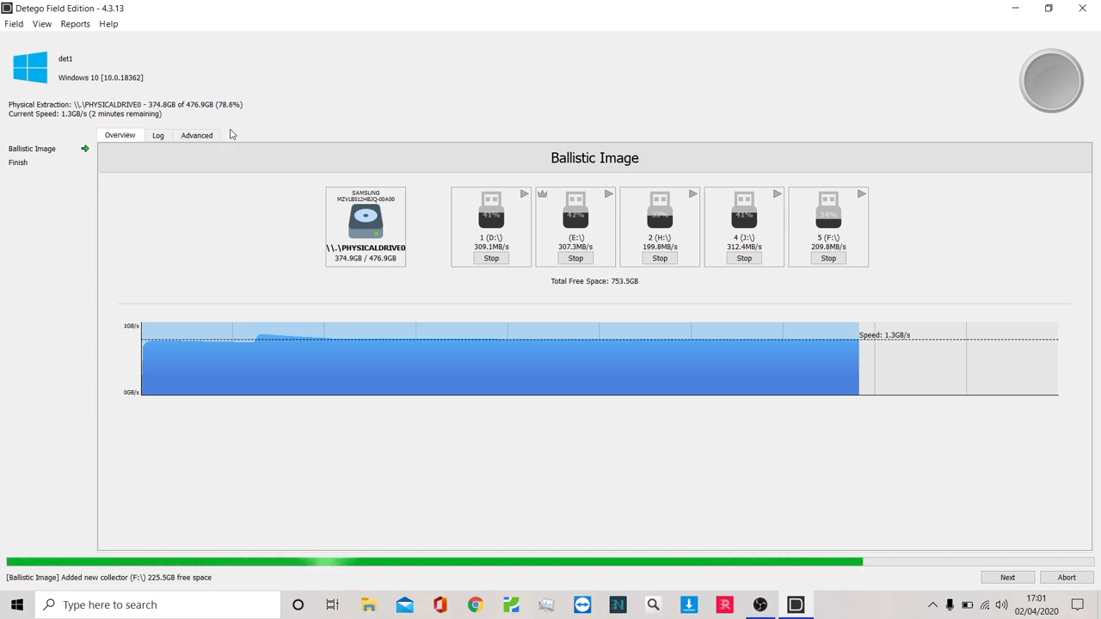
- Check the event log, then view Advanced options: screenshot tool, Do Nothing on completion, Keep Screen Awake on
left_click(158, 136)
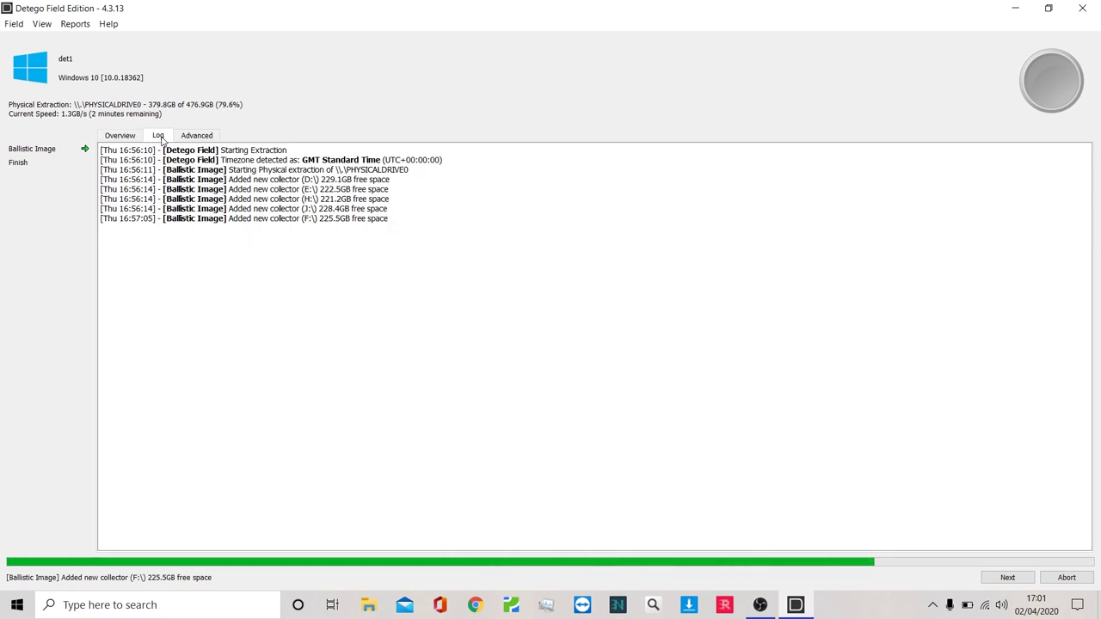
left_click(193, 138)
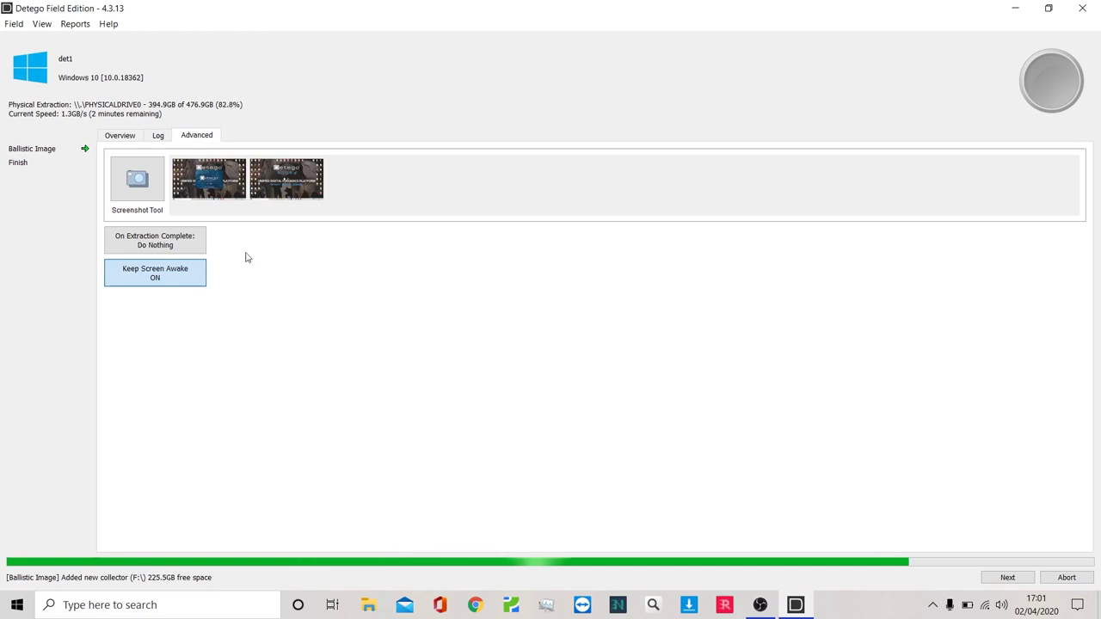
- Return to the Overview and let the Ballistic Image job finish in 6m 28s
left_click(115, 137)
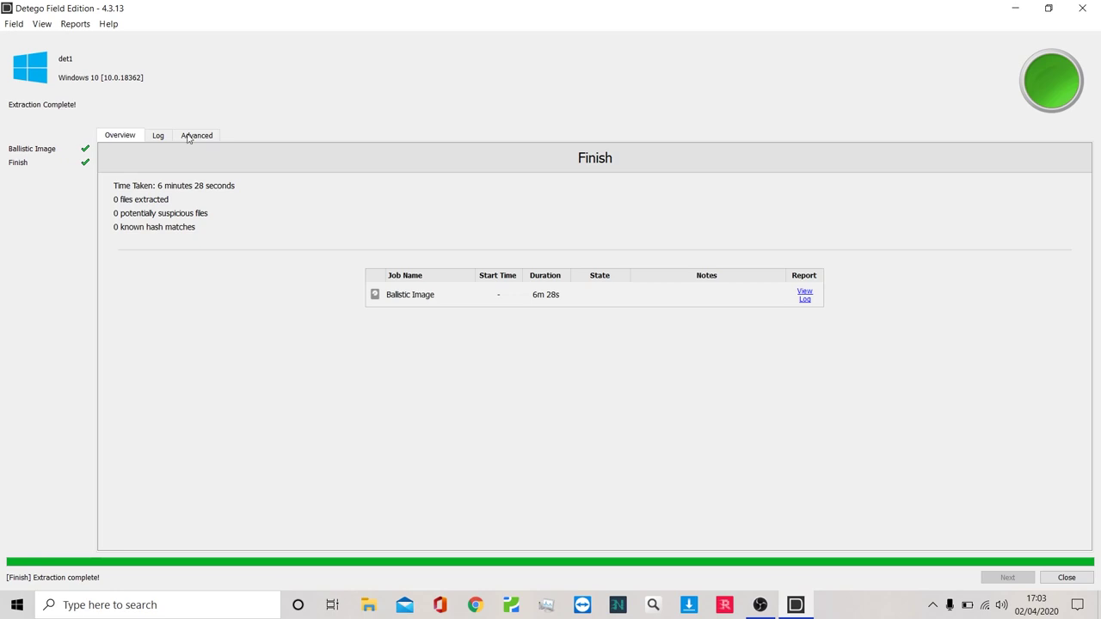
left_click(804, 297)
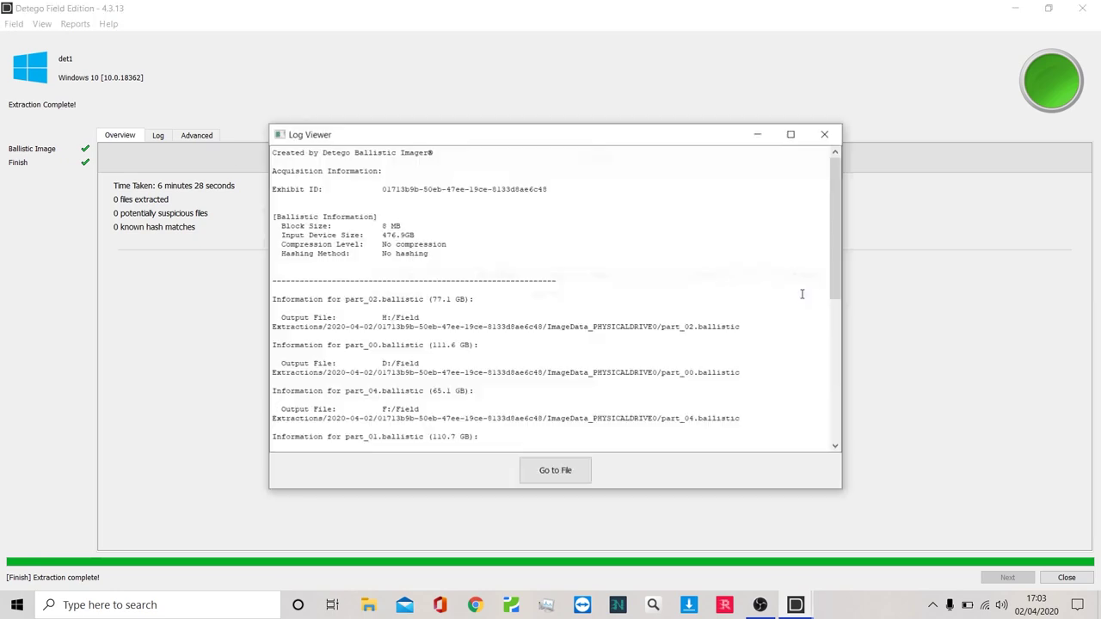
left_click(792, 134)
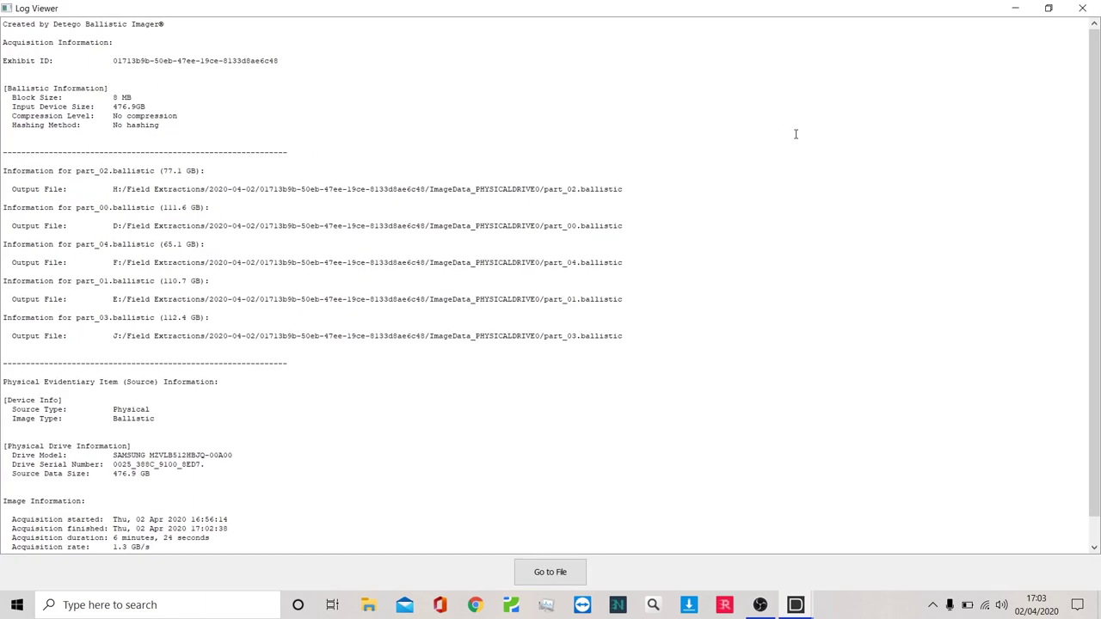
left_click_drag(1099, 47, 1095, 87)
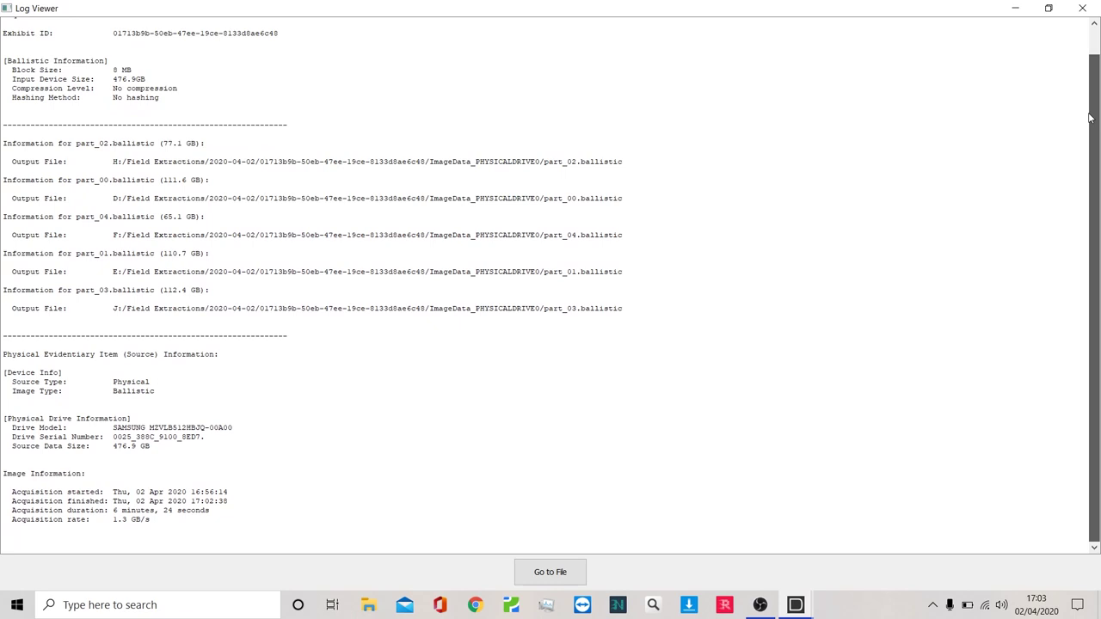
scroll(1089, 118, "up", 1)
left_click(1082, 8)
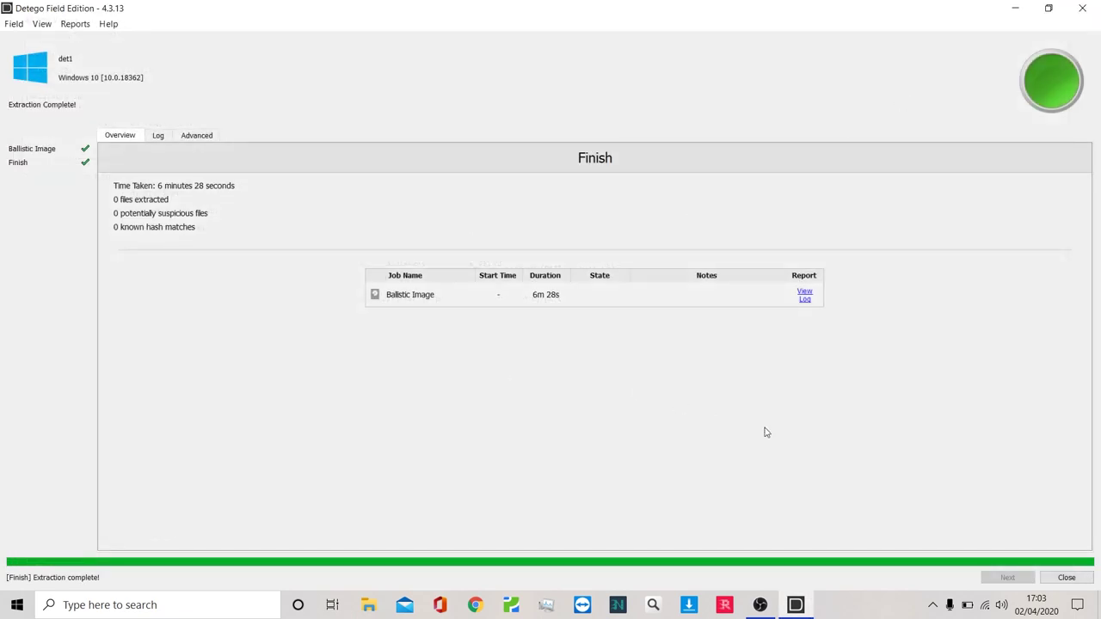
- Close Detego and browse Ballistic 1 (D:) > Field Extractions > 2020-04-02 > ImageData_PHYSICALDRIVE0
left_click(1066, 577)
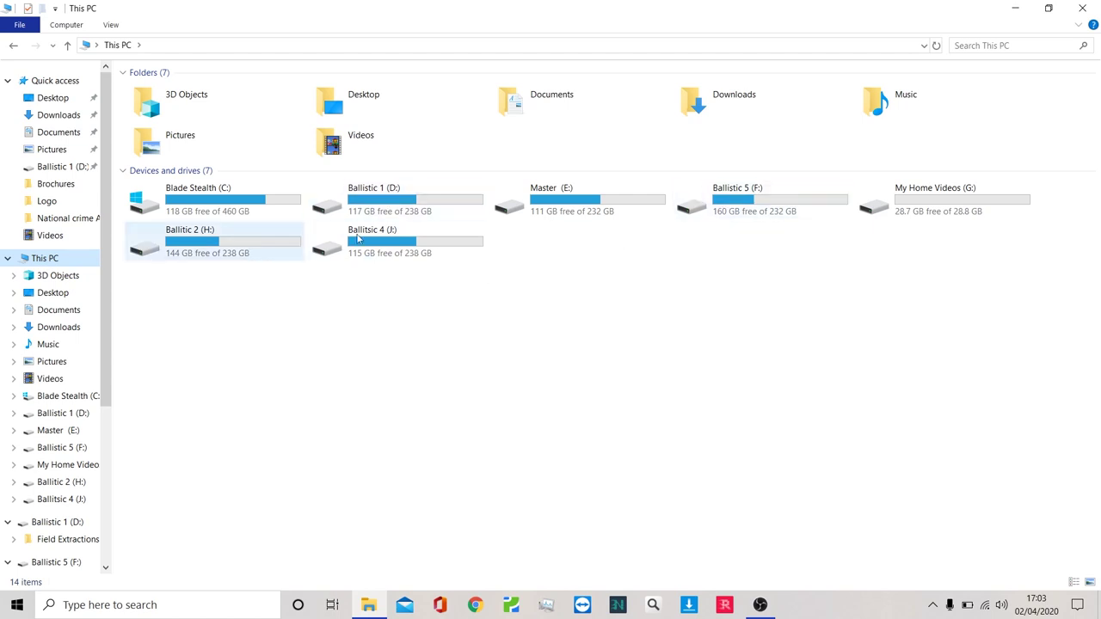
double_click(402, 190)
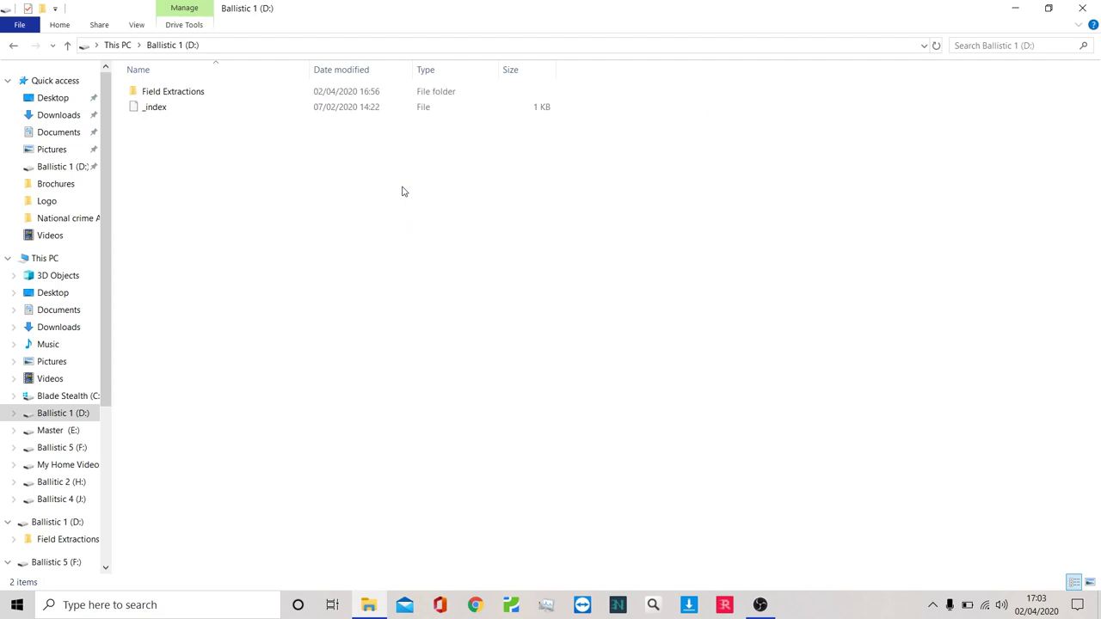
double_click(163, 91)
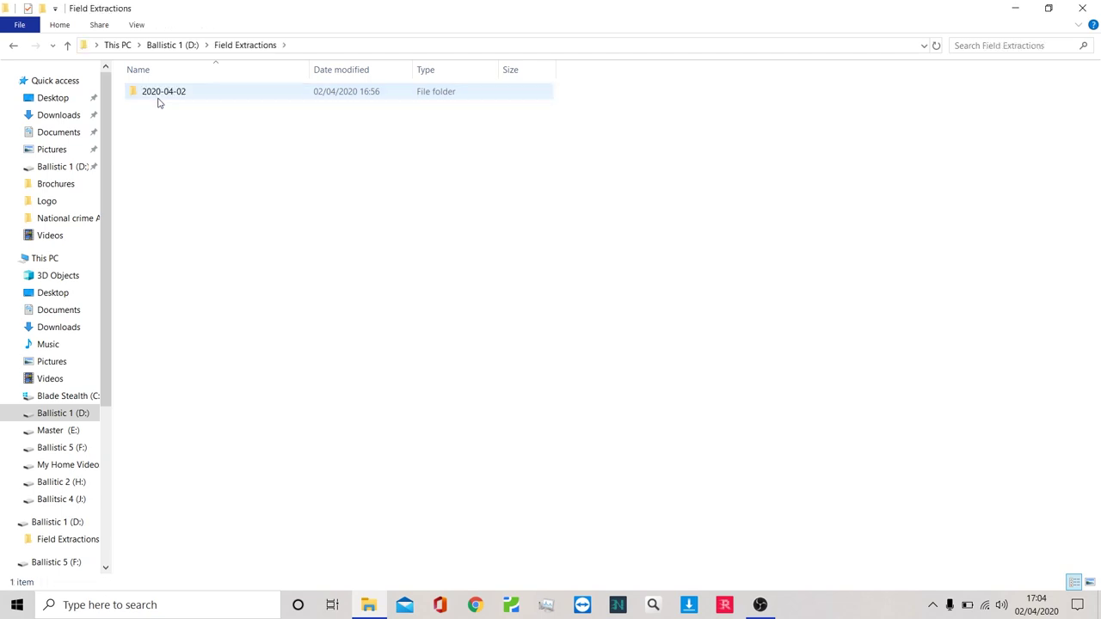
double_click(160, 93)
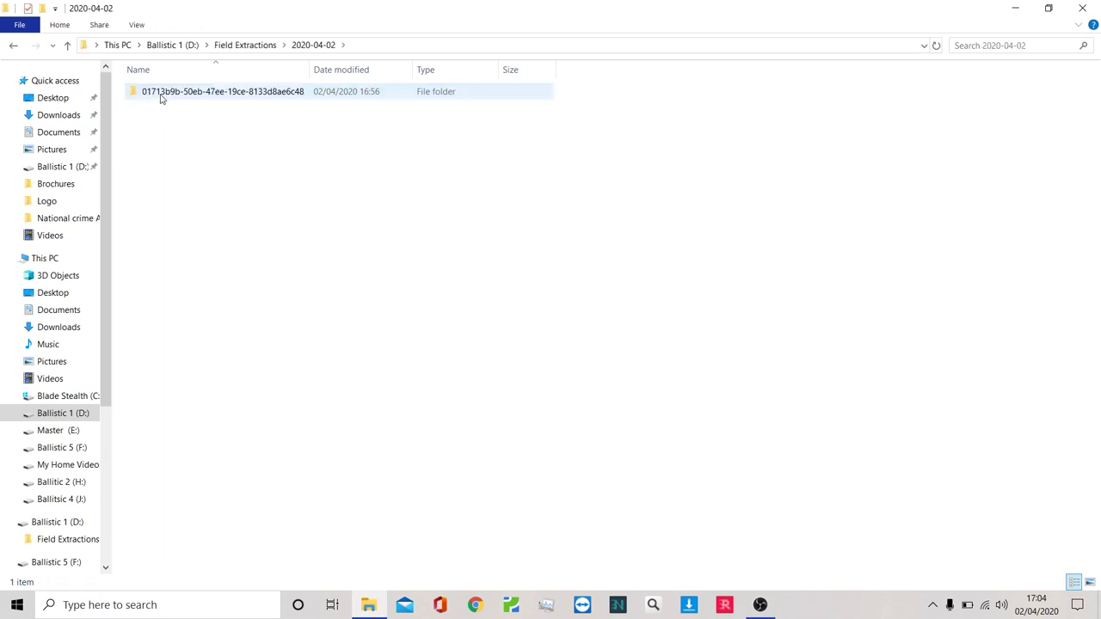
double_click(160, 93)
double_click(165, 96)
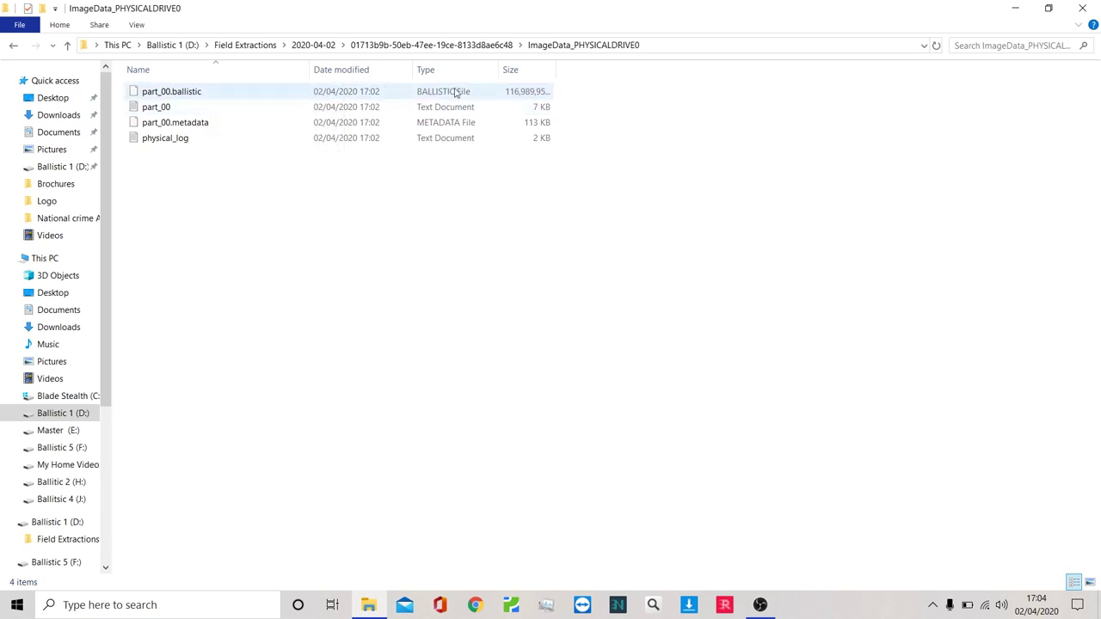
double_click(176, 138)
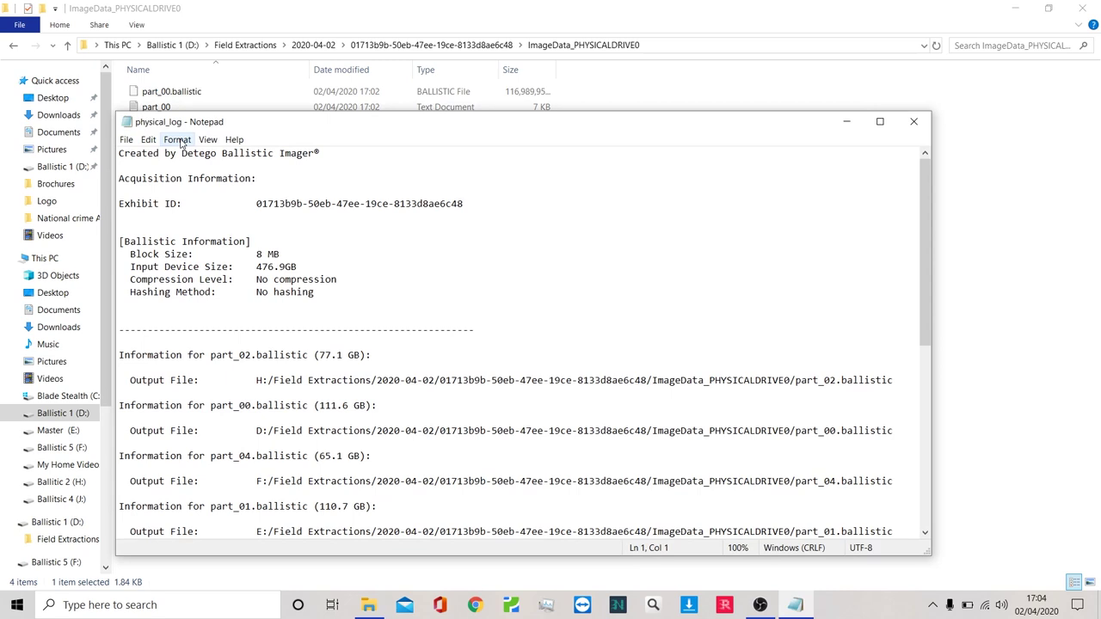
left_click(880, 121)
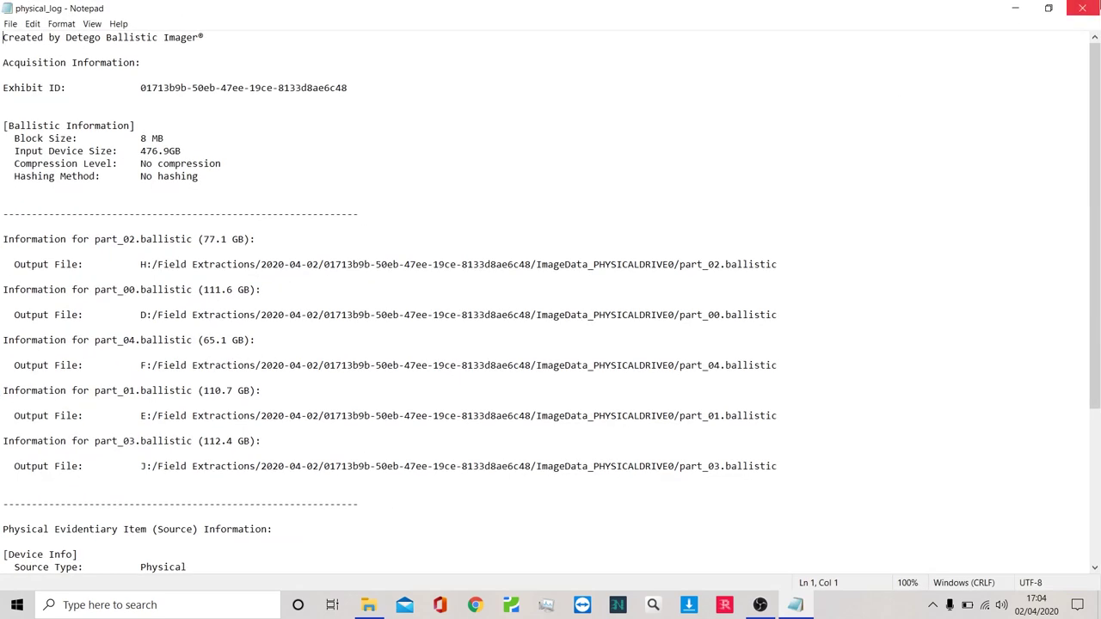
left_click(1082, 8)
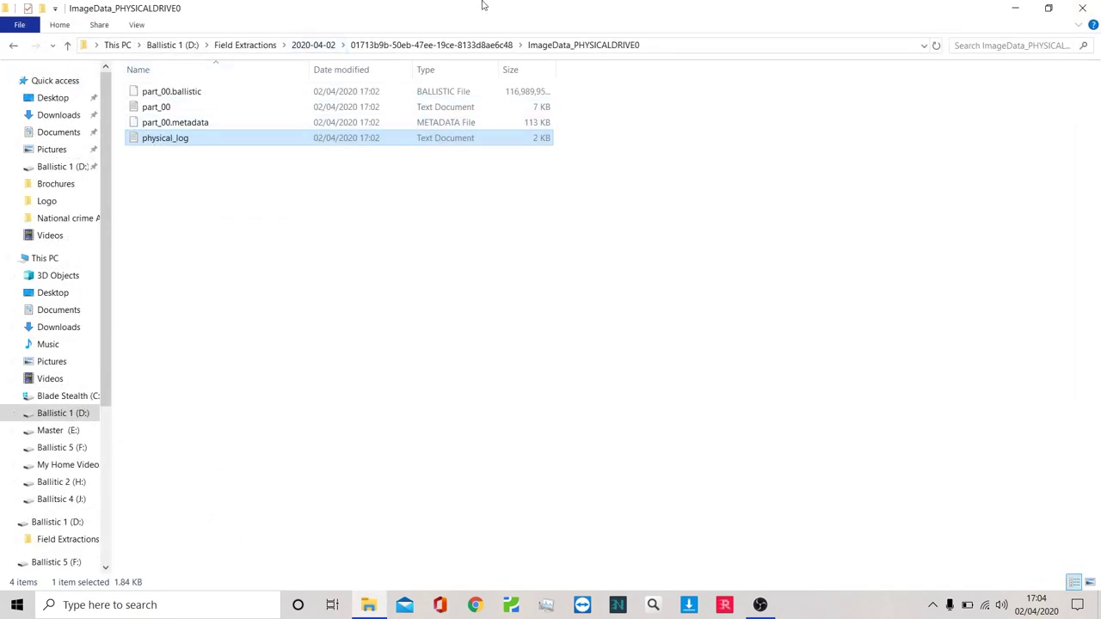
- Go back up through Ballistic 1 (D:) to This PC to see the drives' free space
left_click(172, 45)
left_click(118, 46)
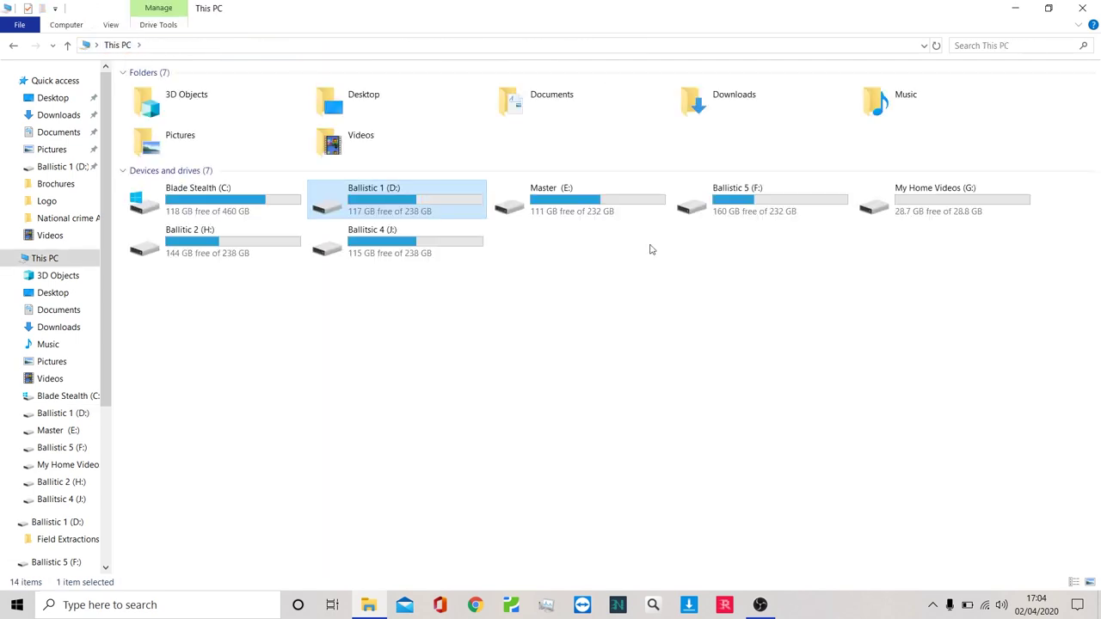